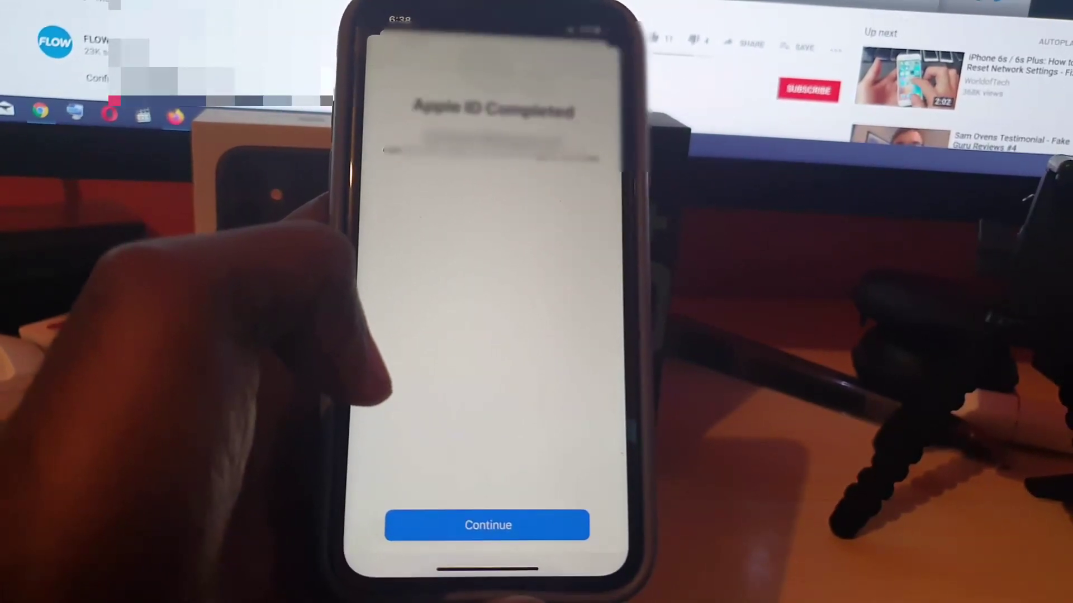
Acknowledge the Apple ID Completed screen so WhatsApp Messenger begins downloading in the search results.
left_click(490, 520)
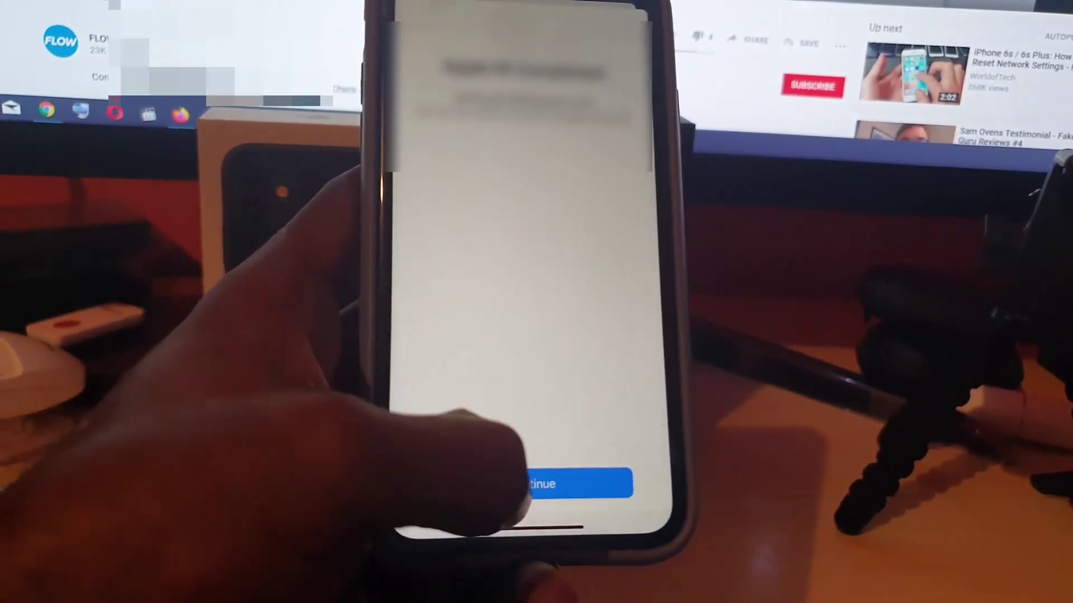